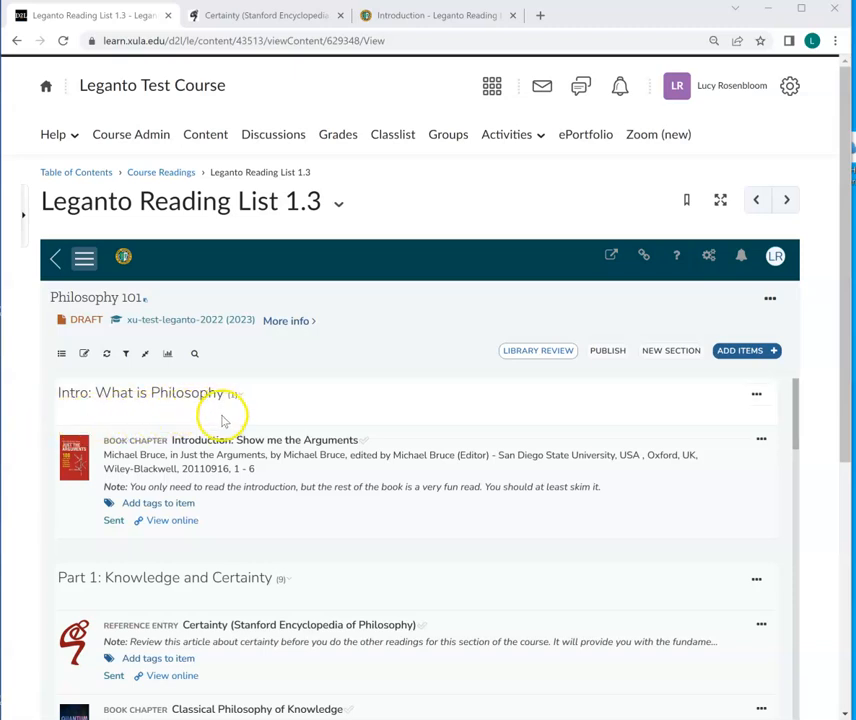
# Step: Search all library resources for "Alexa, who am I" from the Philosophy 101 reading list's add-items options
pyautogui.scroll(-5, 222, 420)
pyautogui.scroll(-3, 222, 425)
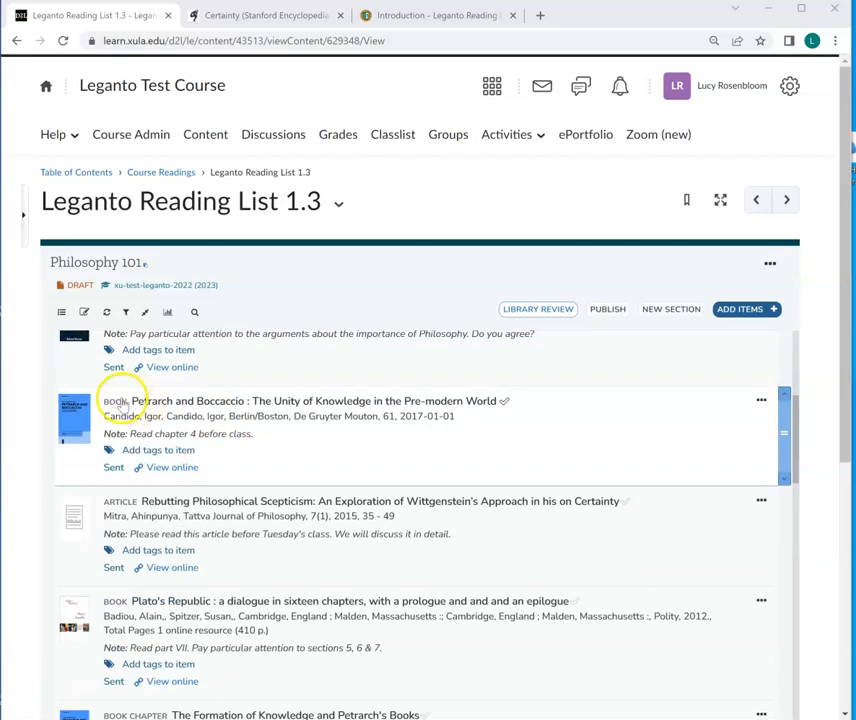
pyautogui.scroll(-4, 117, 500)
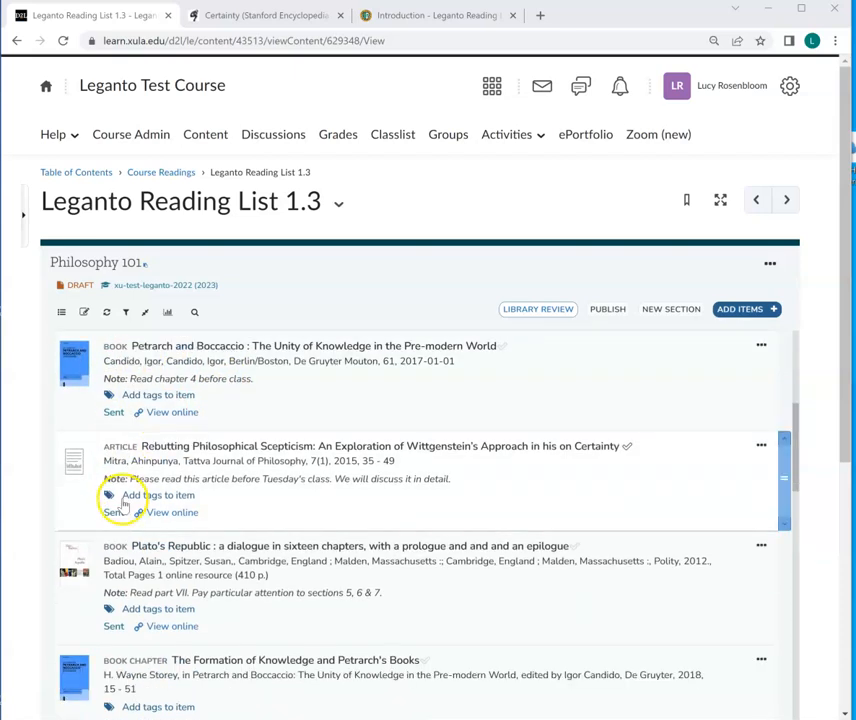
pyautogui.scroll(-1, 122, 507)
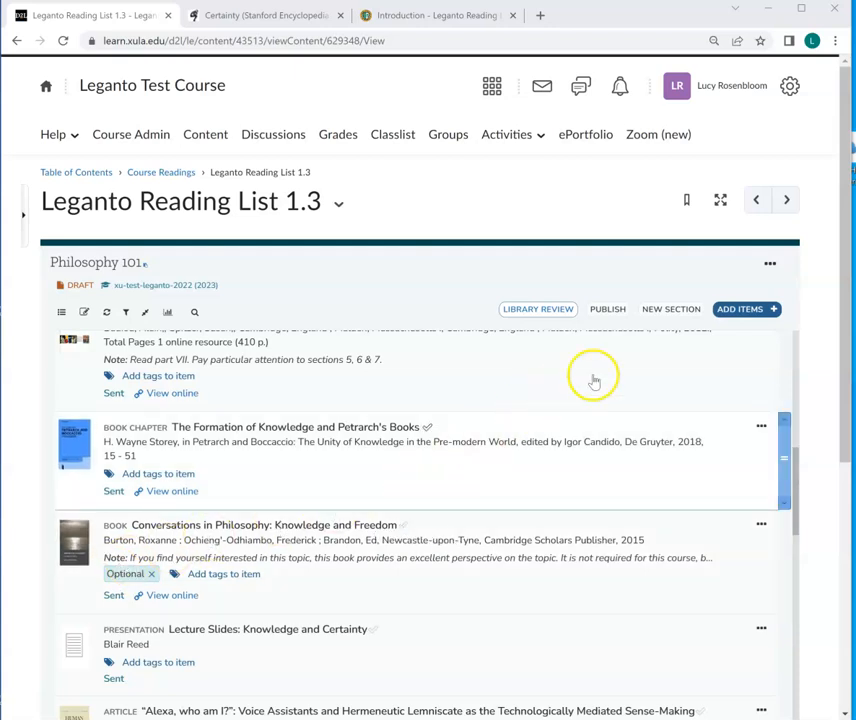
pyautogui.click(734, 311)
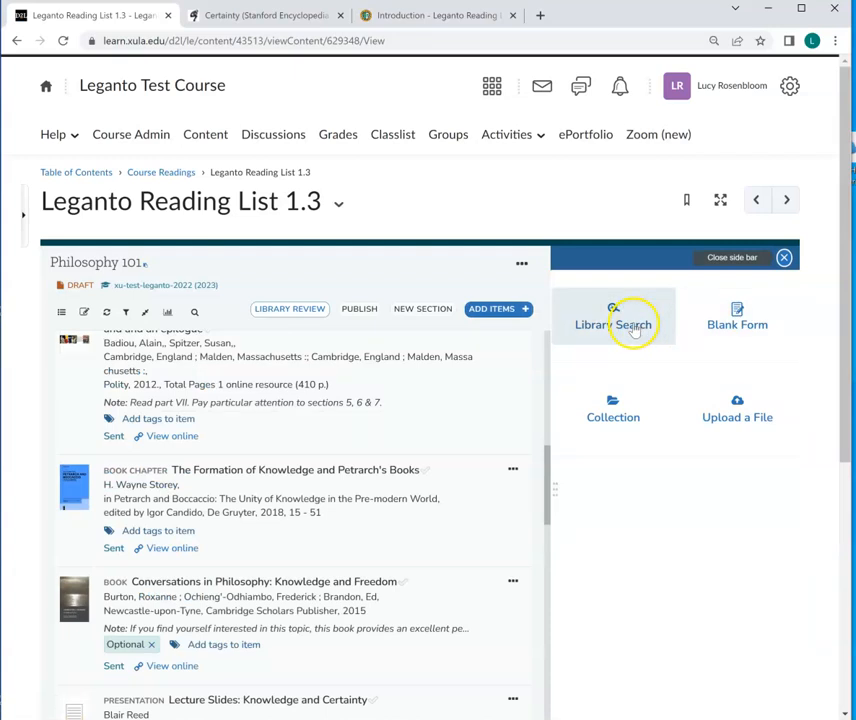
pyautogui.click(633, 328)
pyautogui.click(616, 360)
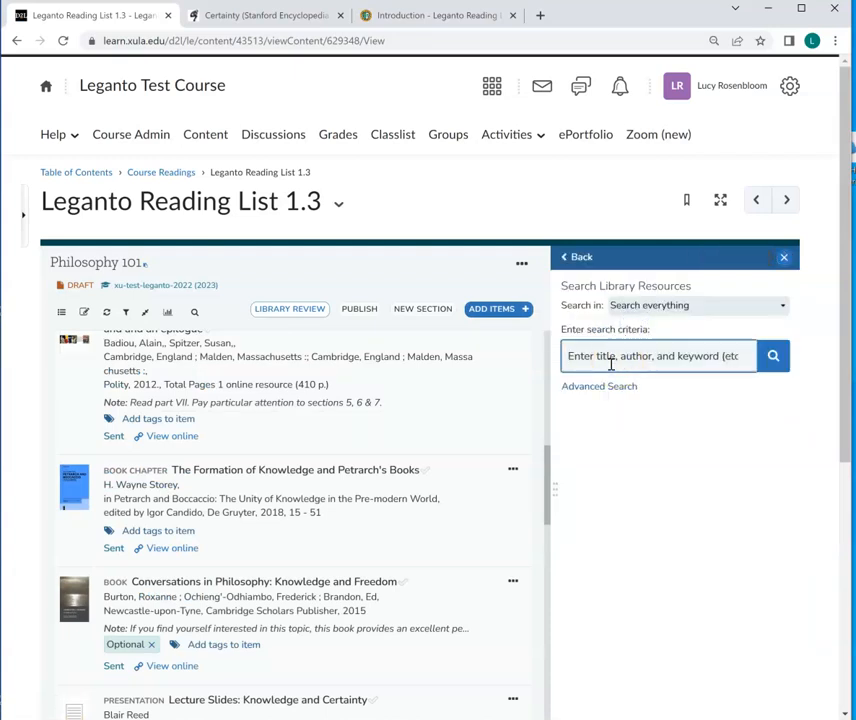
pyautogui.write('Alexa, who am I')
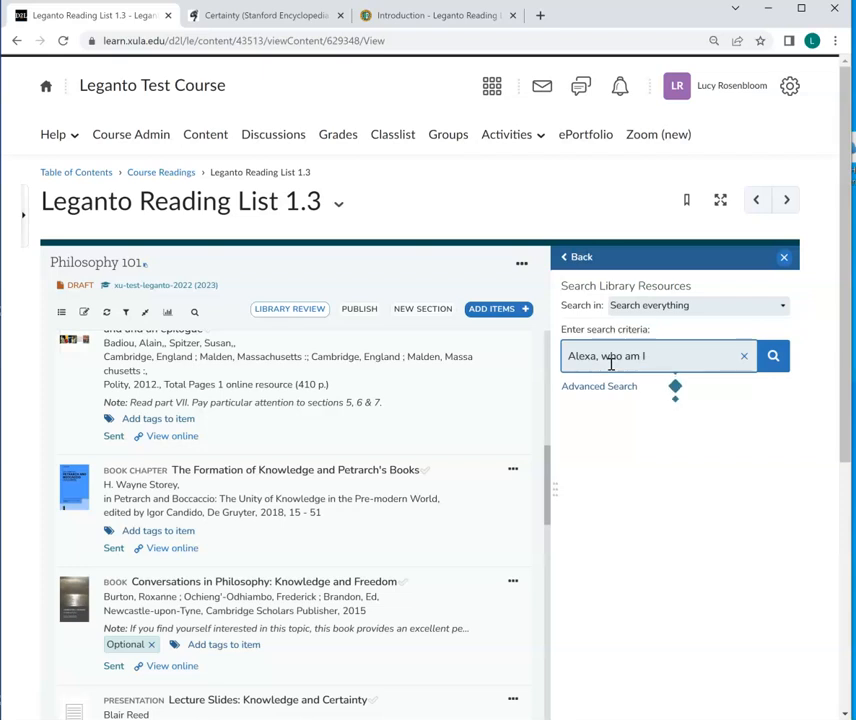
pyautogui.click(621, 368)
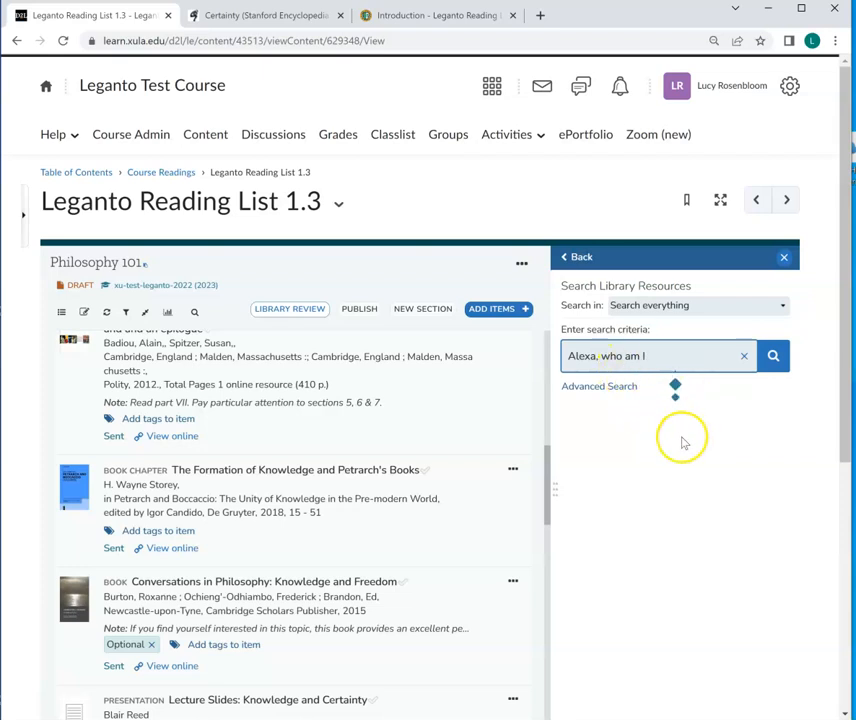
# Step: Add the article "Alexa, who am I?" from the search results to the list section Part 2: Reason and Faith
pyautogui.moveTo(578, 589)
pyautogui.mouseDown()
pyautogui.moveTo(505, 655)
pyautogui.moveTo(441, 571)
pyautogui.moveTo(407, 567)
pyautogui.moveTo(367, 503)
pyautogui.moveTo(592, 588)
pyautogui.mouseUp()
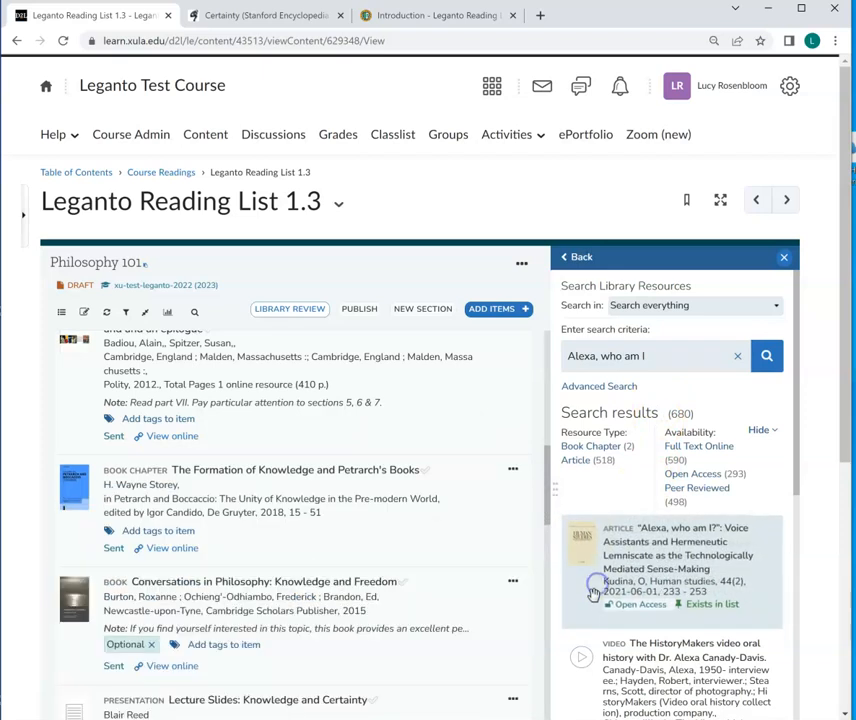
pyautogui.click(591, 610)
pyautogui.click(638, 663)
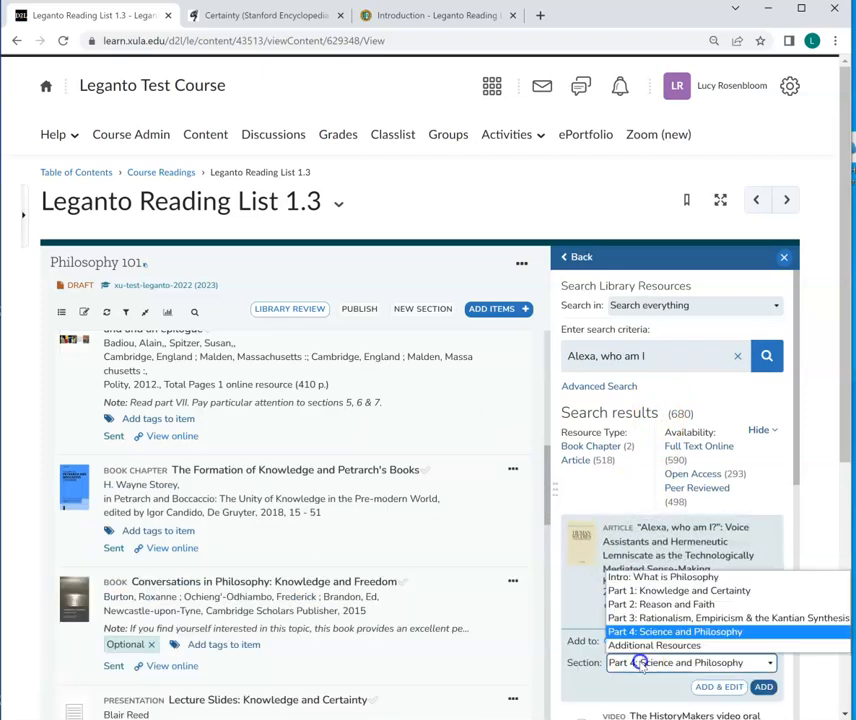
pyautogui.click(658, 605)
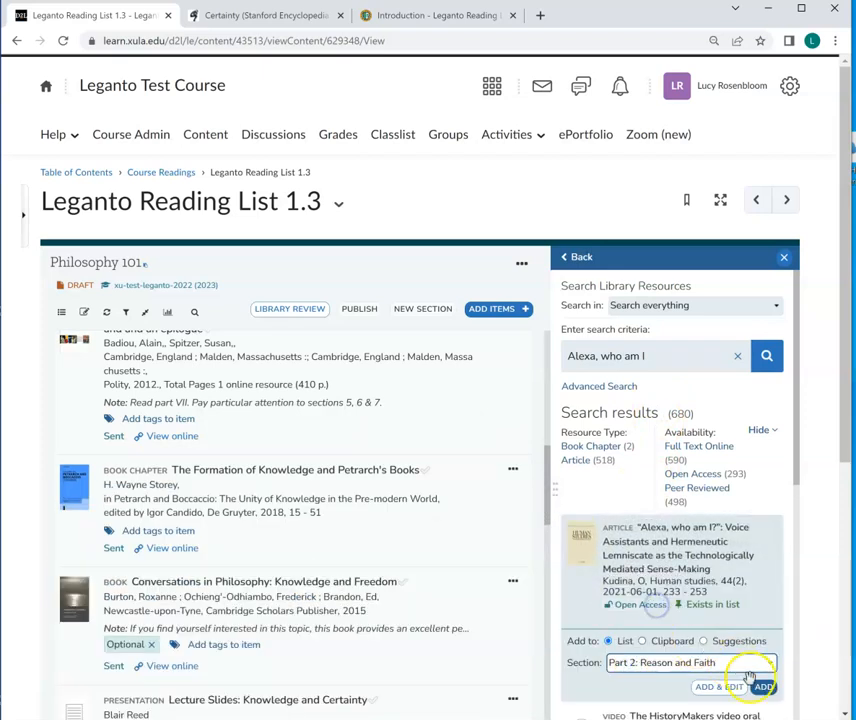
pyautogui.click(763, 687)
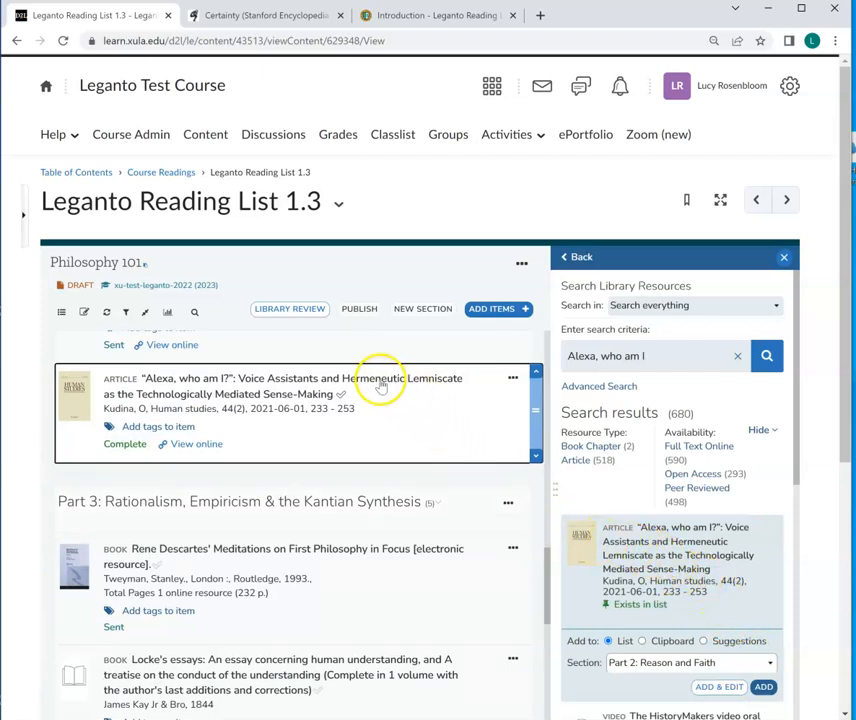
# Step: Publish the Philosophy 101 reading list to students and confirm the publication
pyautogui.click(361, 312)
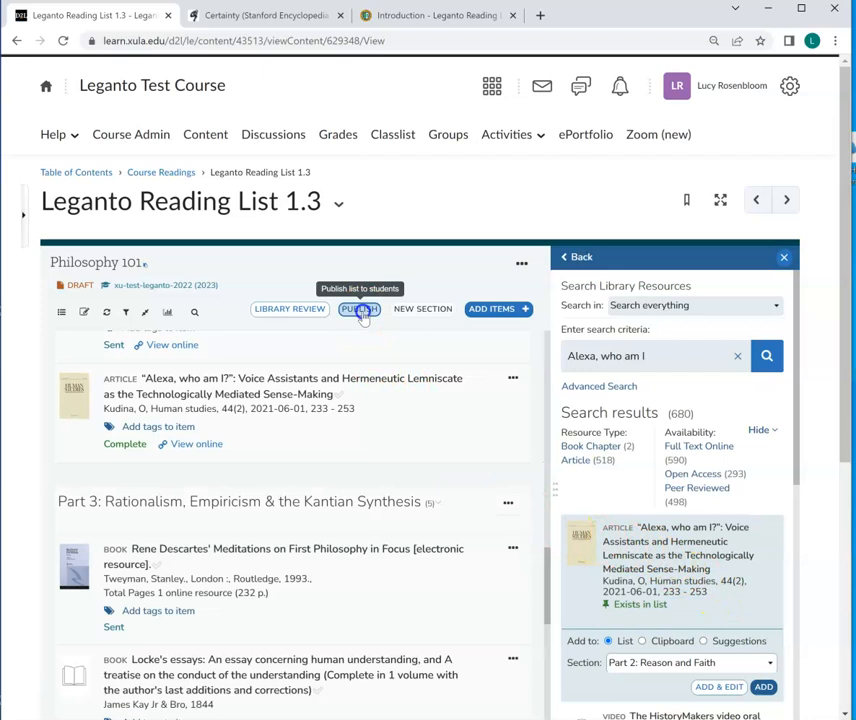
pyautogui.click(295, 218)
pyautogui.click(549, 310)
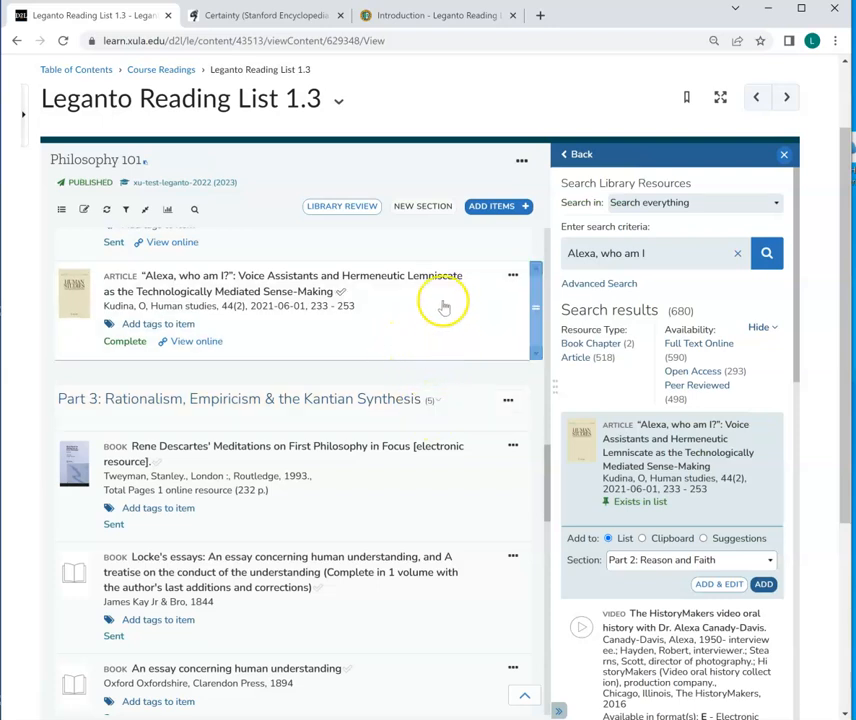
# Step: Create a shareable link to the Philosophy 101 list, copy it to the clipboard and close the link dialog
pyautogui.click(522, 163)
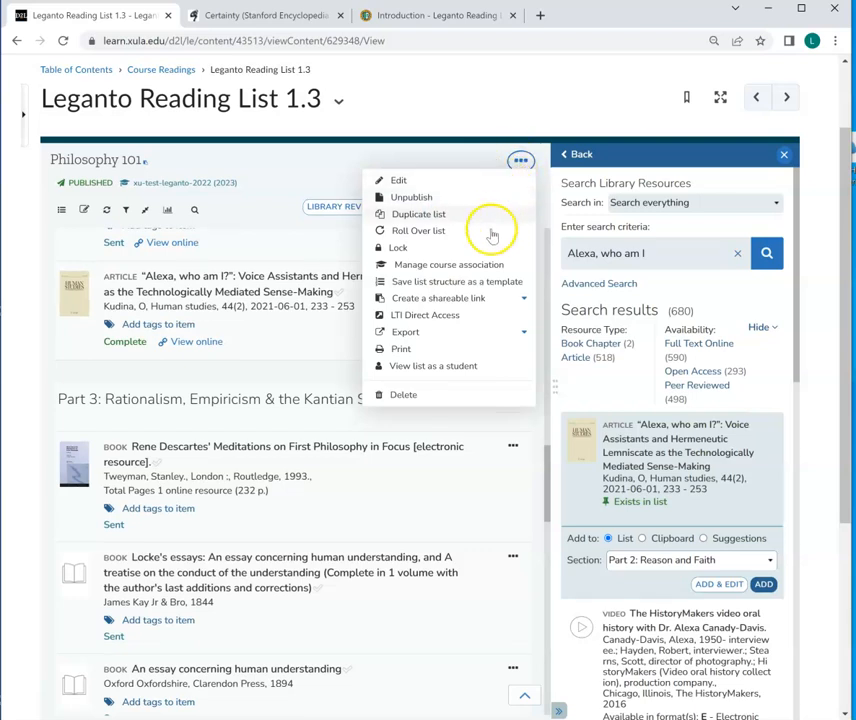
pyautogui.click(492, 299)
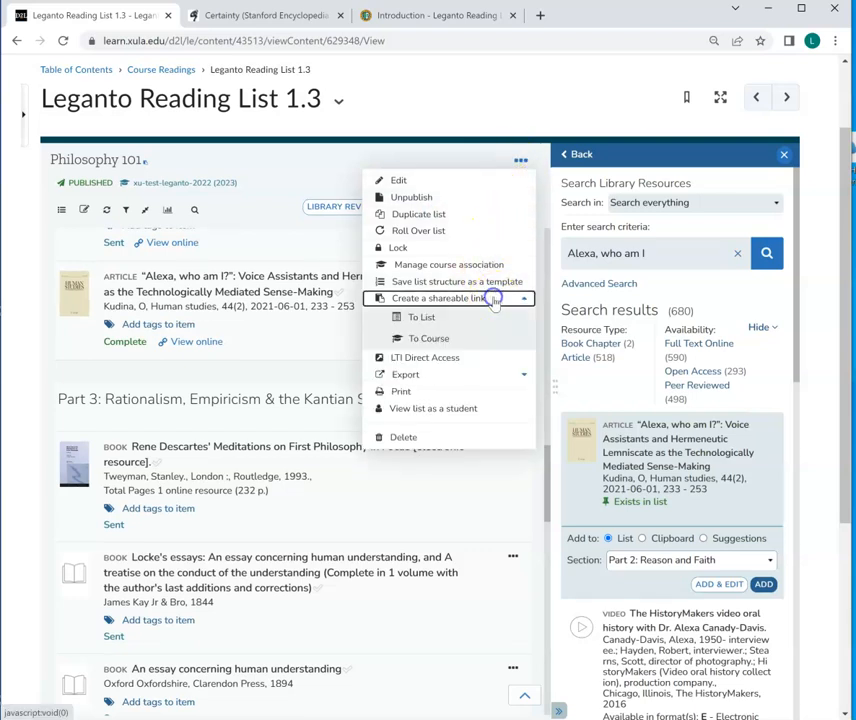
pyautogui.click(471, 318)
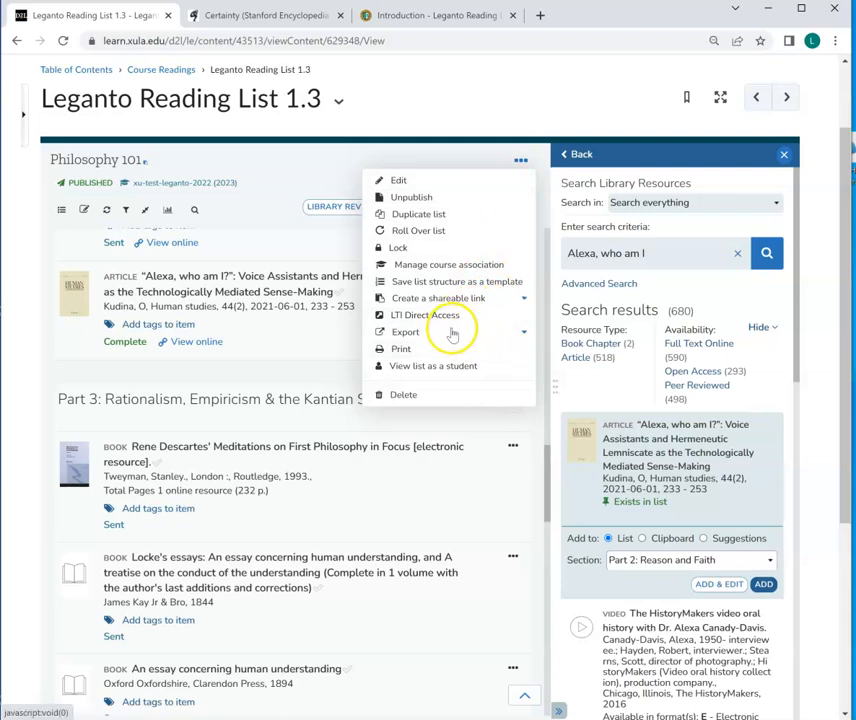
pyautogui.click(450, 300)
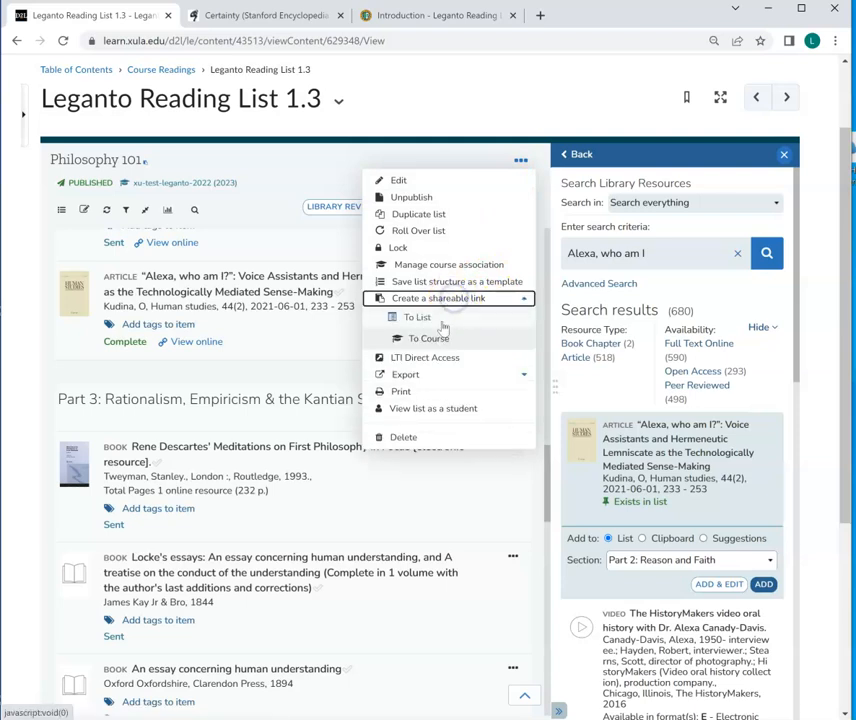
pyautogui.click(428, 317)
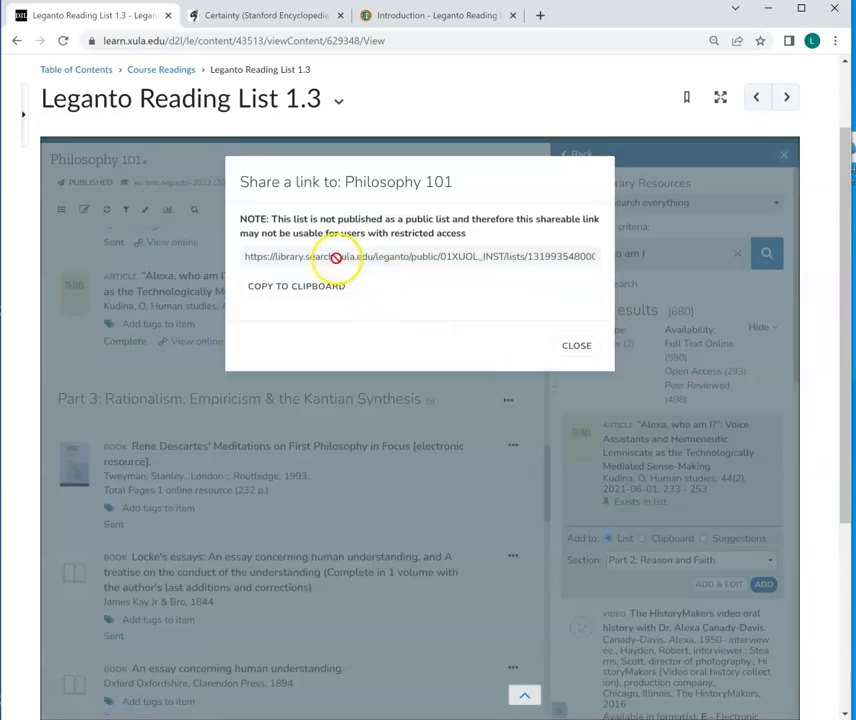
pyautogui.click(305, 287)
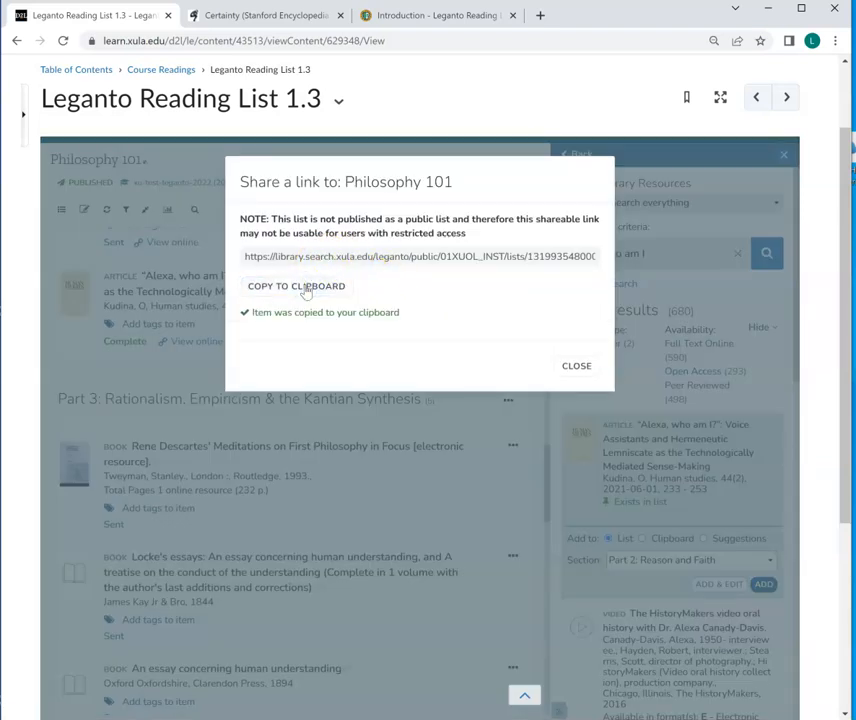
pyautogui.click(580, 367)
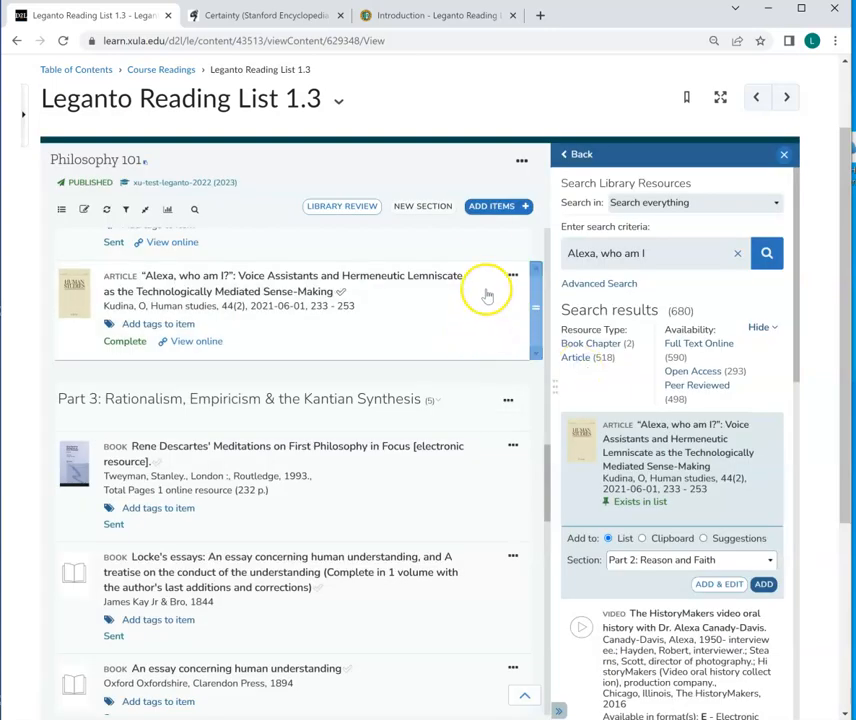
# Step: View the reading list as a student and expand the Part 1: Knowledge and Certainty section
pyautogui.click(521, 162)
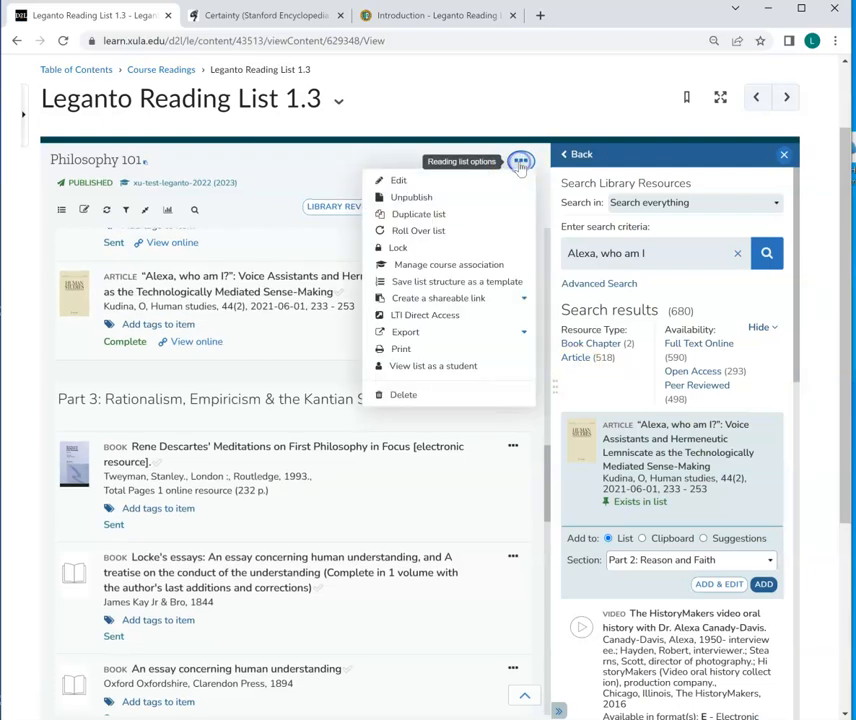
pyautogui.click(466, 366)
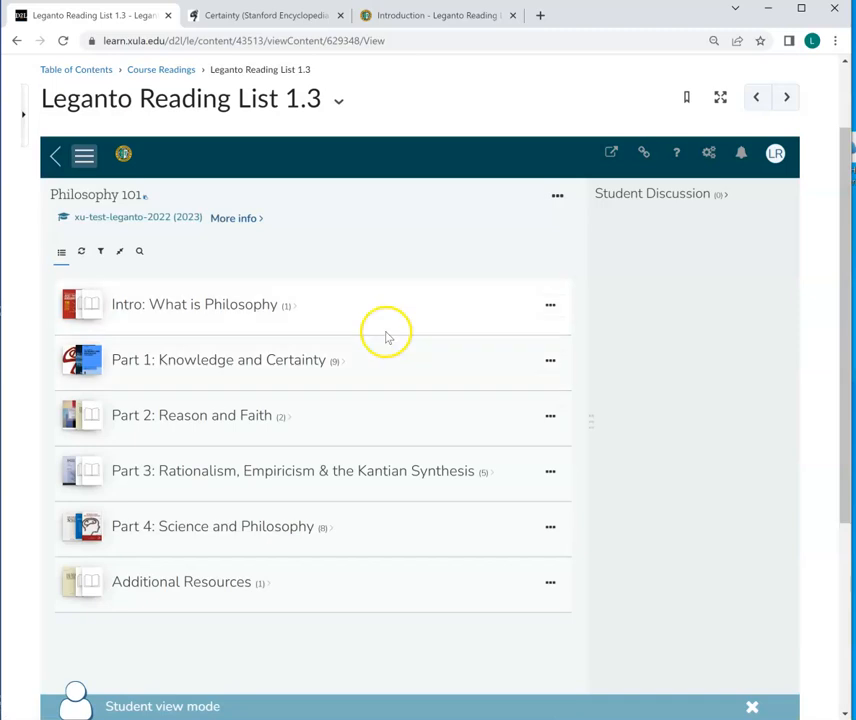
pyautogui.click(323, 318)
pyautogui.click(321, 374)
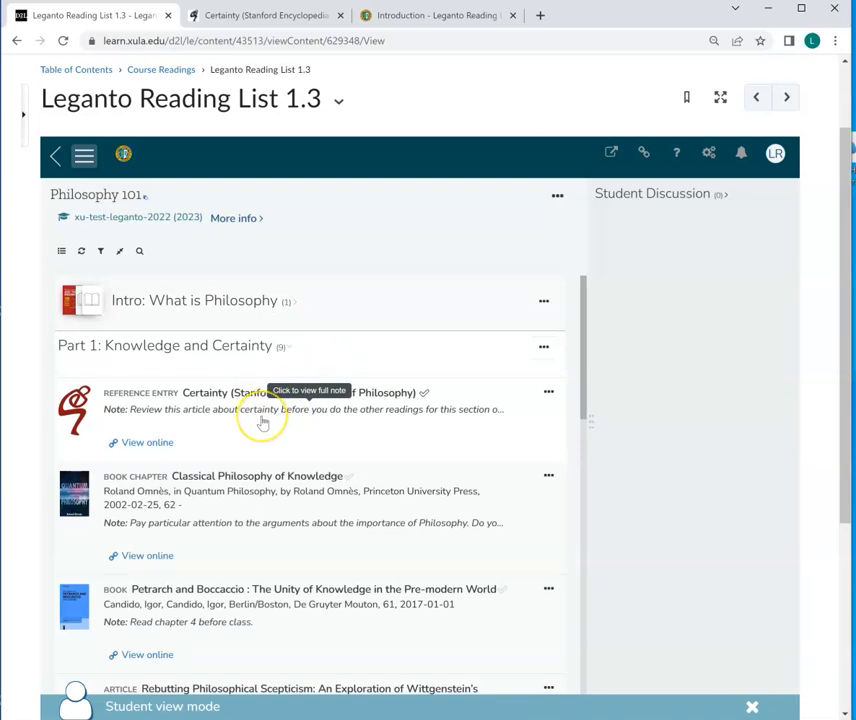
# Step: View the article "Rebutting Philosophical Scepticism" online from Part 1 and return to the Leganto reading list
pyautogui.scroll(-5, 262, 421)
pyautogui.click(142, 505)
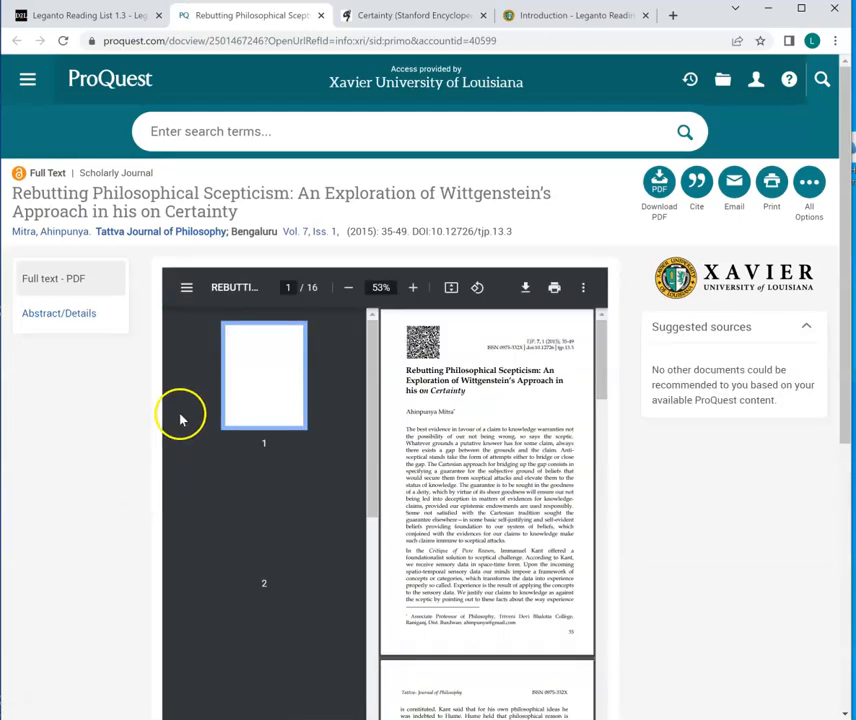
pyautogui.click(86, 16)
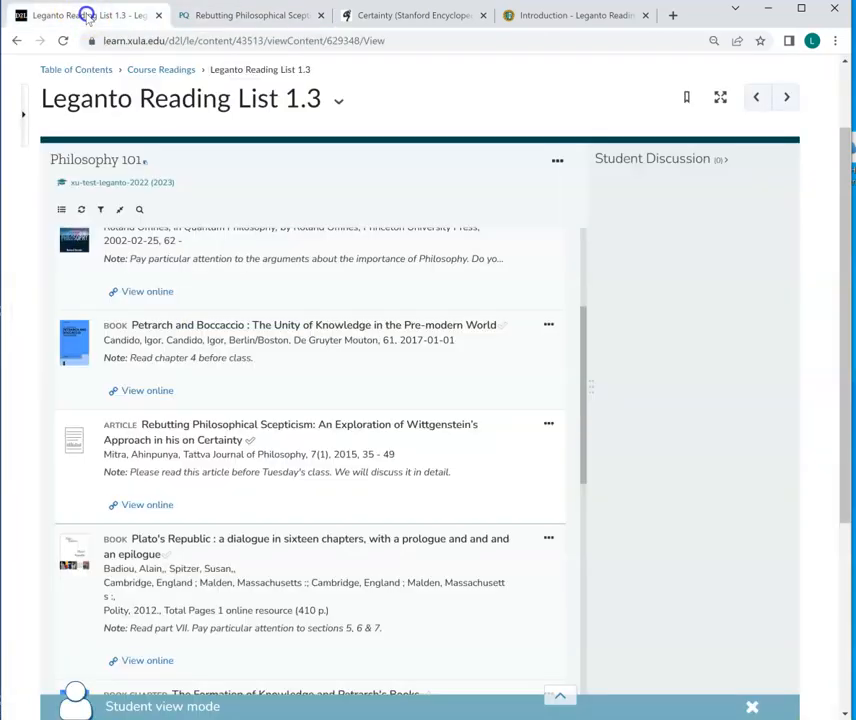
# Step: Examine the student view's list search and its section, tag and other filter options, then close the filters
pyautogui.moveTo(586, 337); pyautogui.dragTo(579, 273)
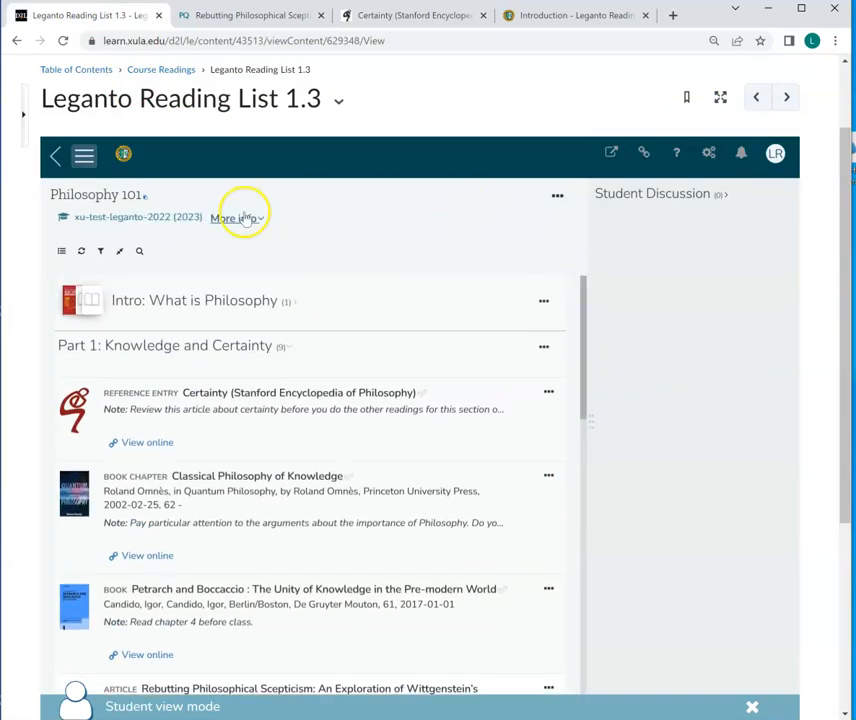
pyautogui.click(143, 251)
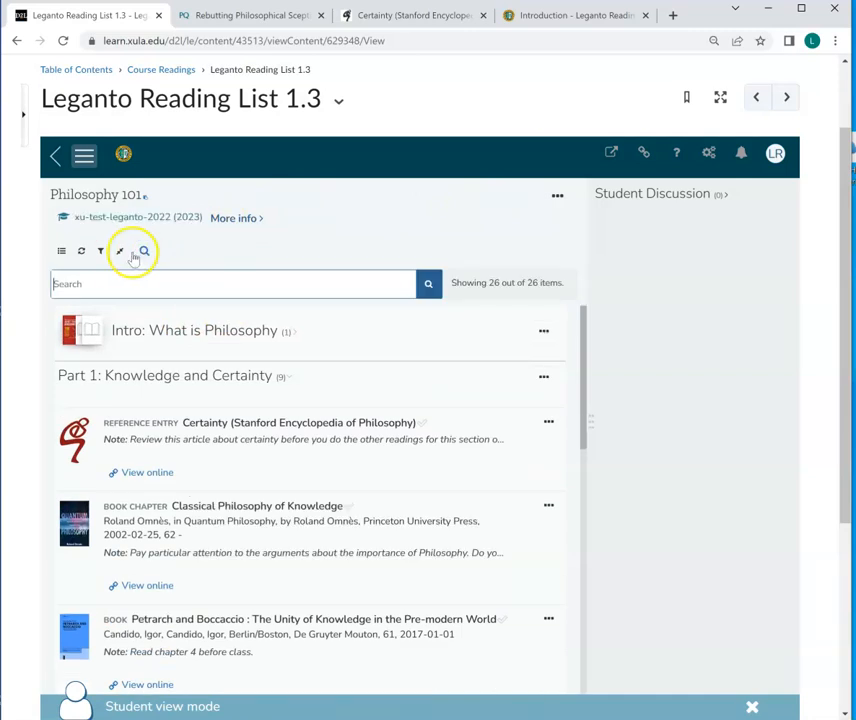
pyautogui.click(101, 251)
pyautogui.click(104, 276)
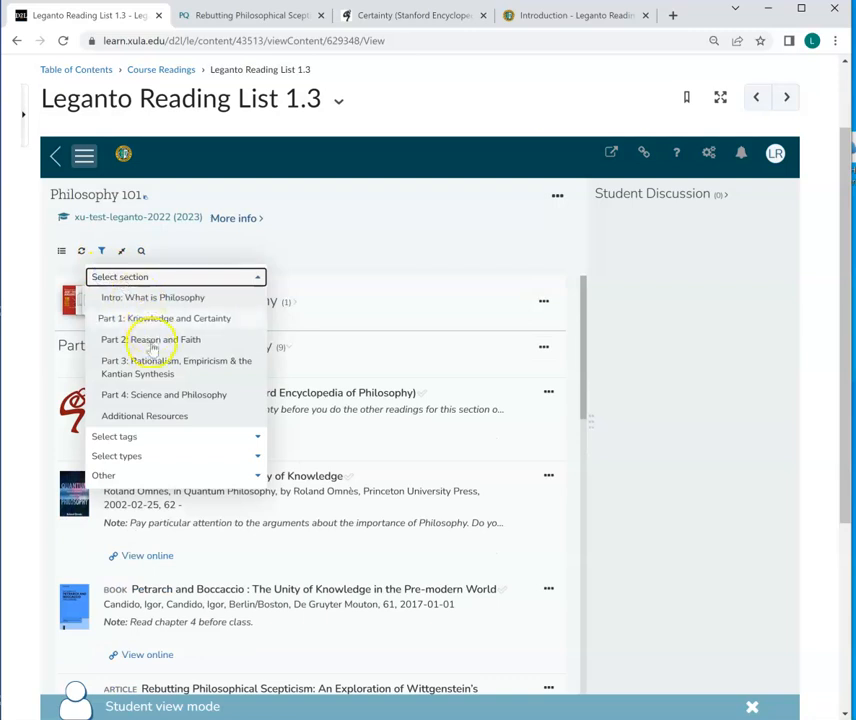
pyautogui.click(153, 435)
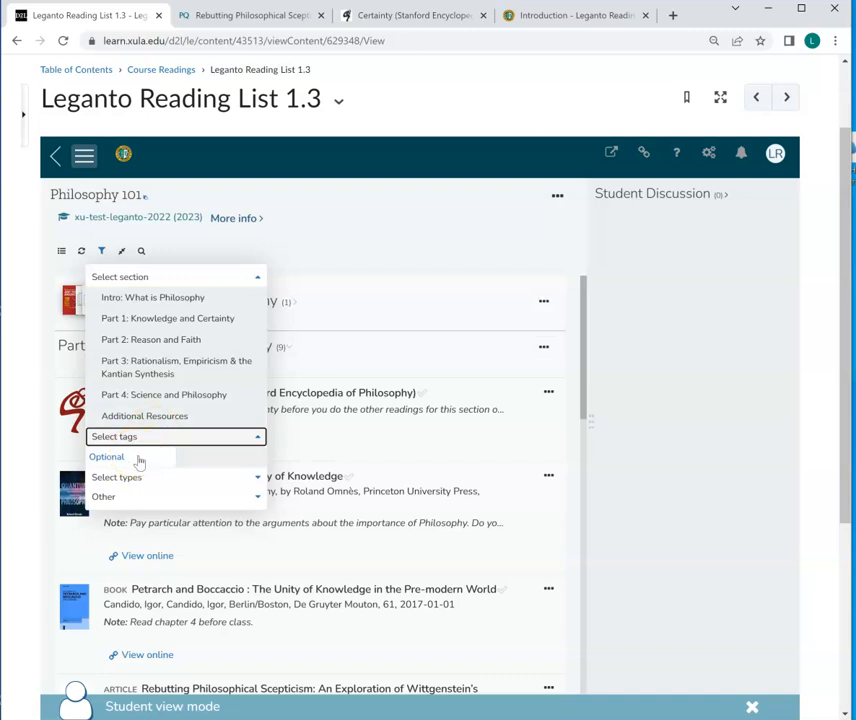
pyautogui.click(136, 496)
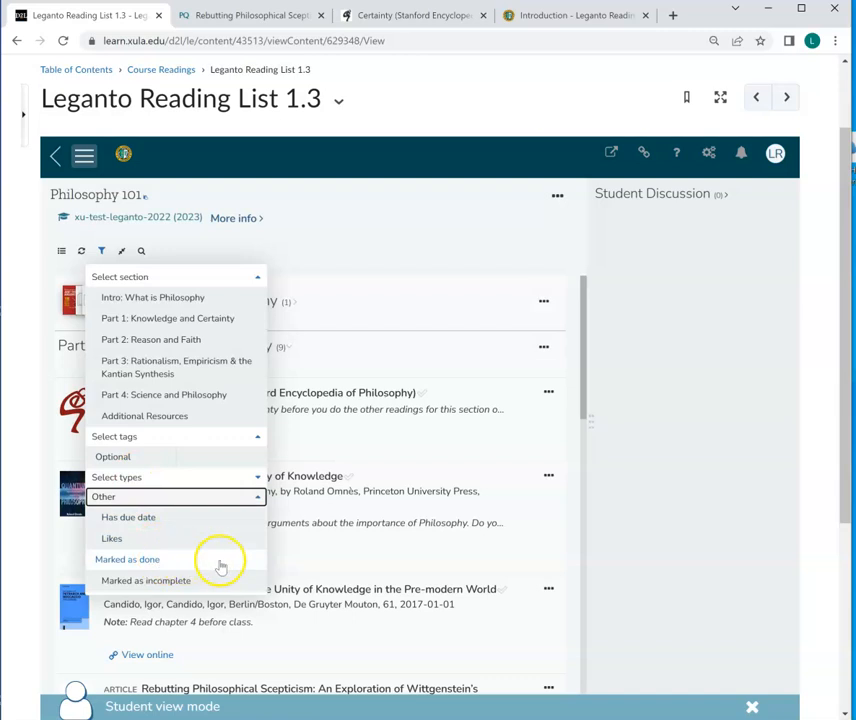
pyautogui.click(346, 281)
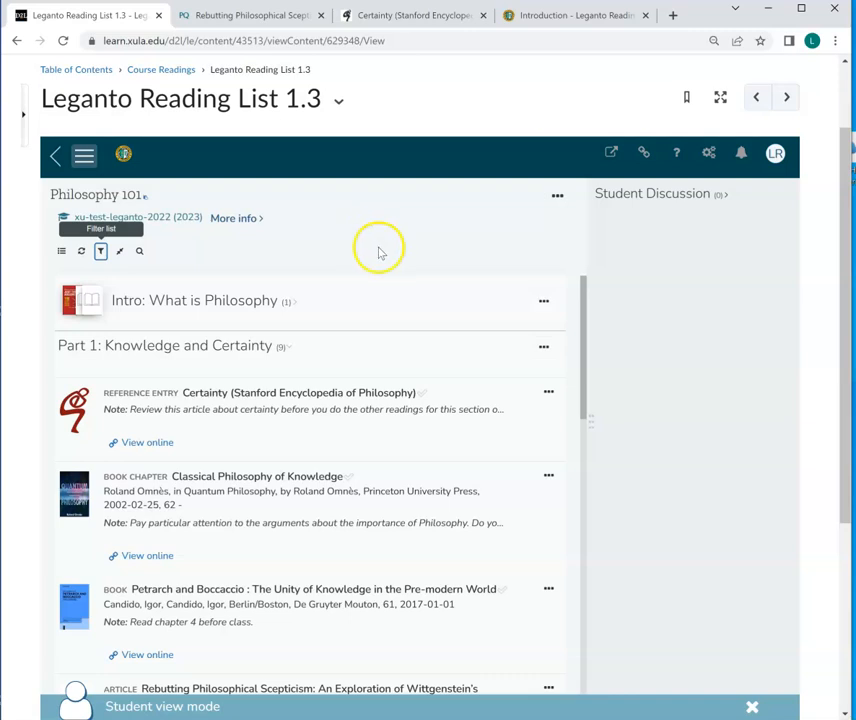
# Step: Switch to the library's Leganto Reading List: Quick-Start Guide for Faculty and review its numbered steps
pyautogui.click(529, 20)
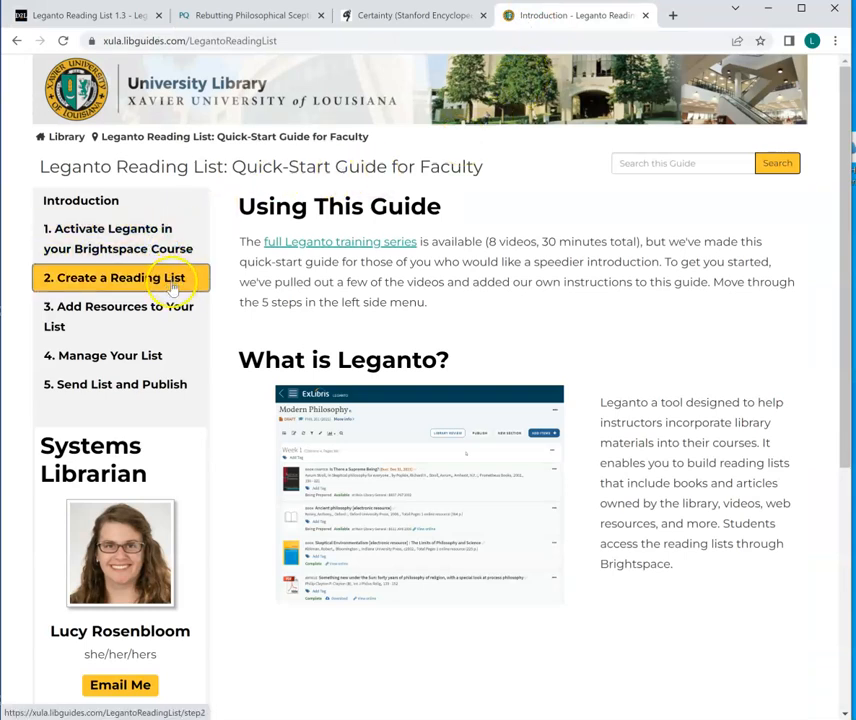
pyautogui.click(212, 417)
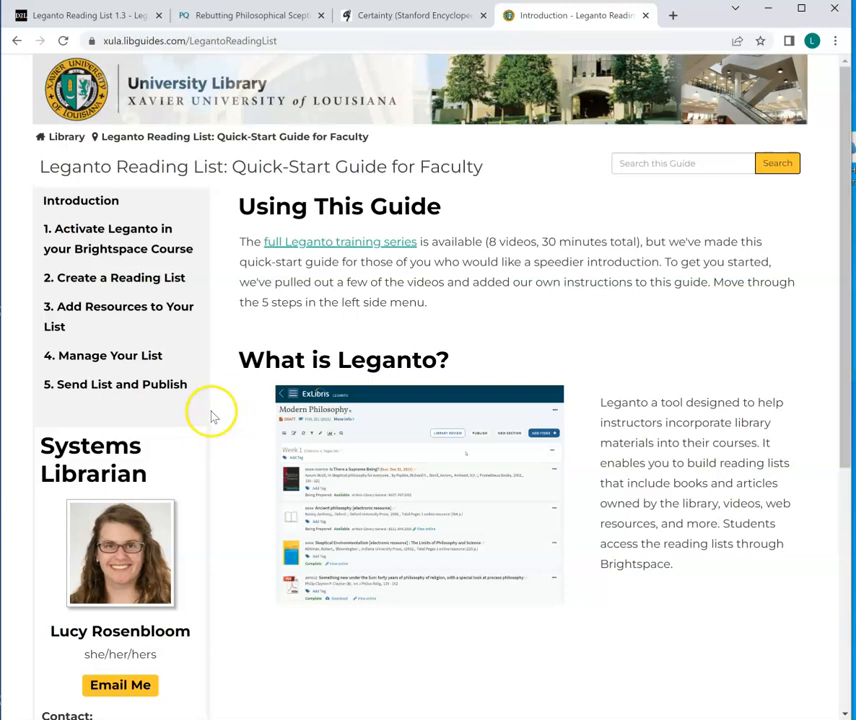